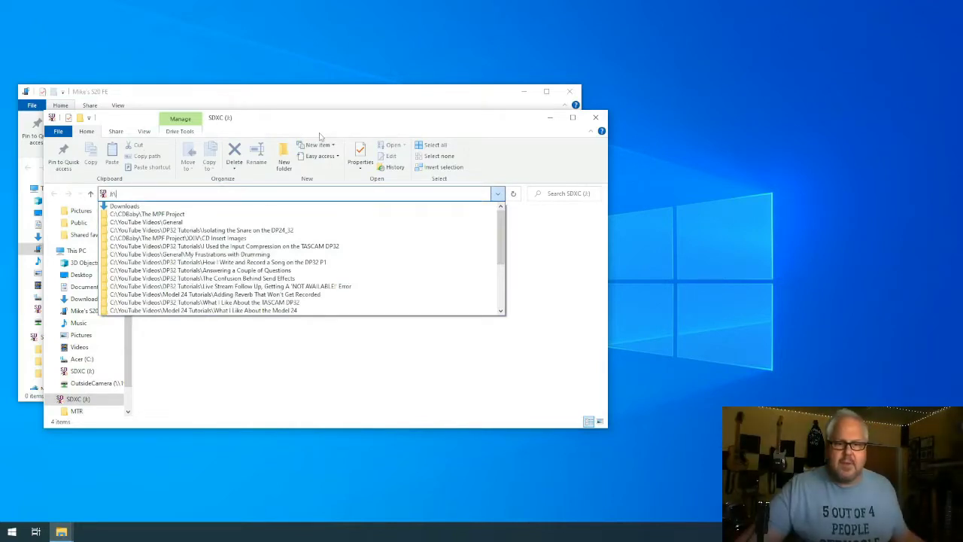
Step: Close the phone's File Explorer window and maximize the SDXC card's window
{"action": "left_click", "coordinate": [345, 90]}
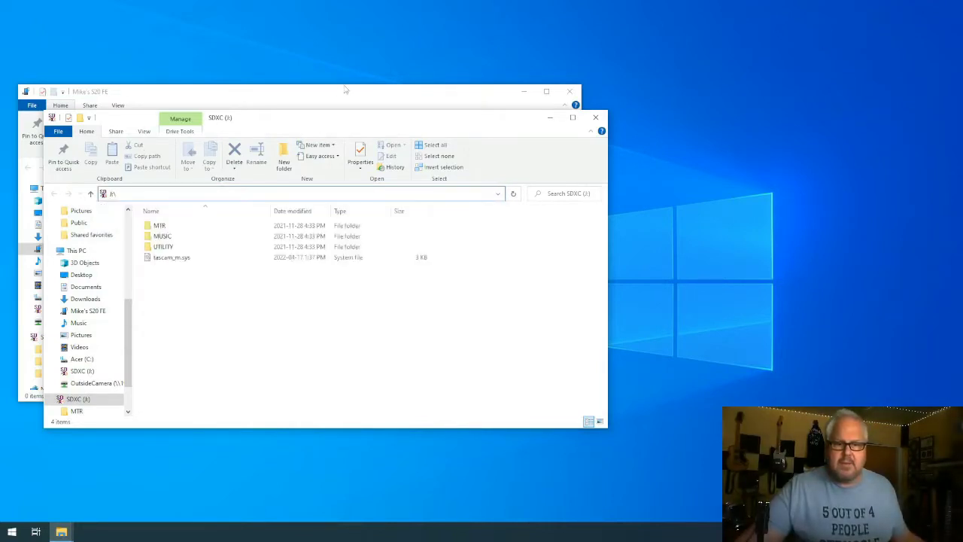
{"action": "left_click", "coordinate": [570, 91]}
{"action": "double_click", "coordinate": [405, 127]}
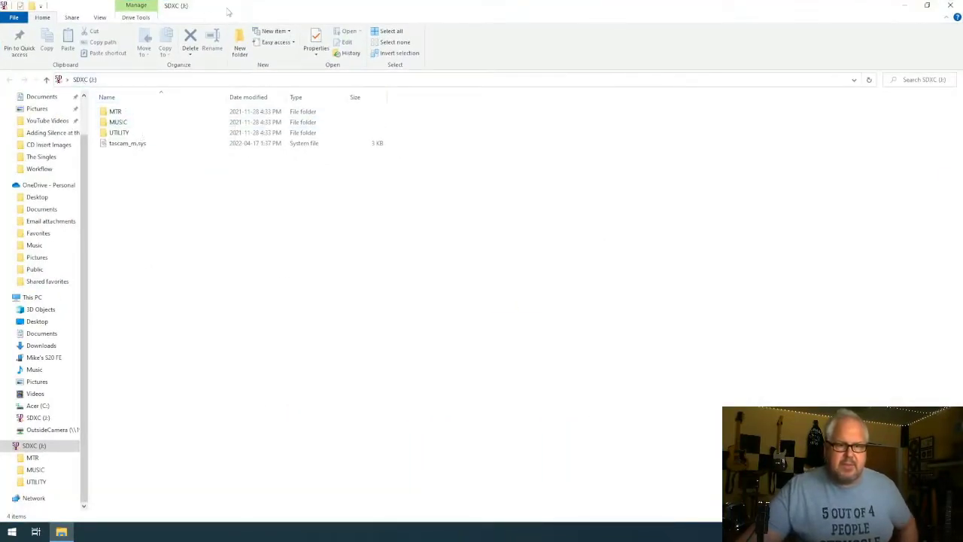
Step: Examine the song folders in MTR, the mix file in MUSIC and the track files inside The Sad Uke folder
{"action": "double_click", "coordinate": [121, 114]}
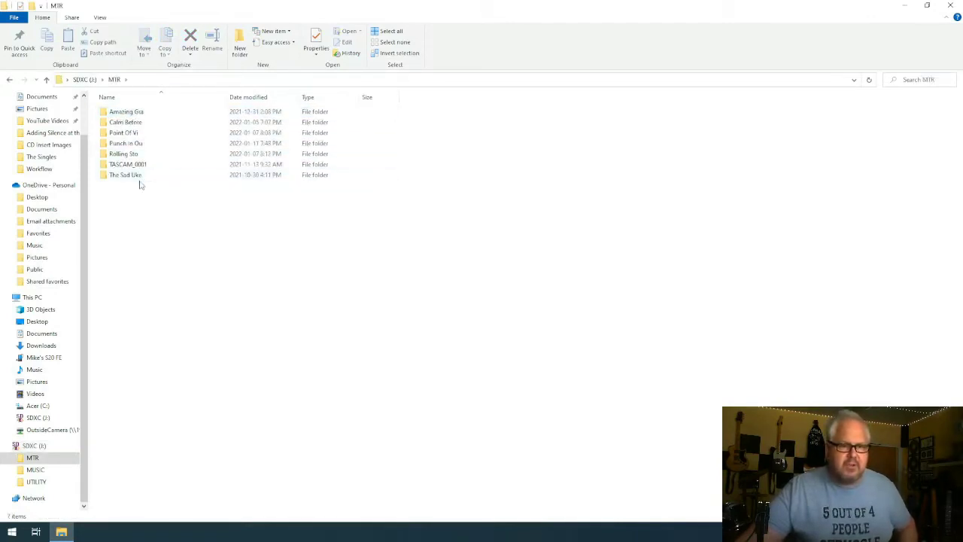
{"action": "left_click", "coordinate": [83, 80]}
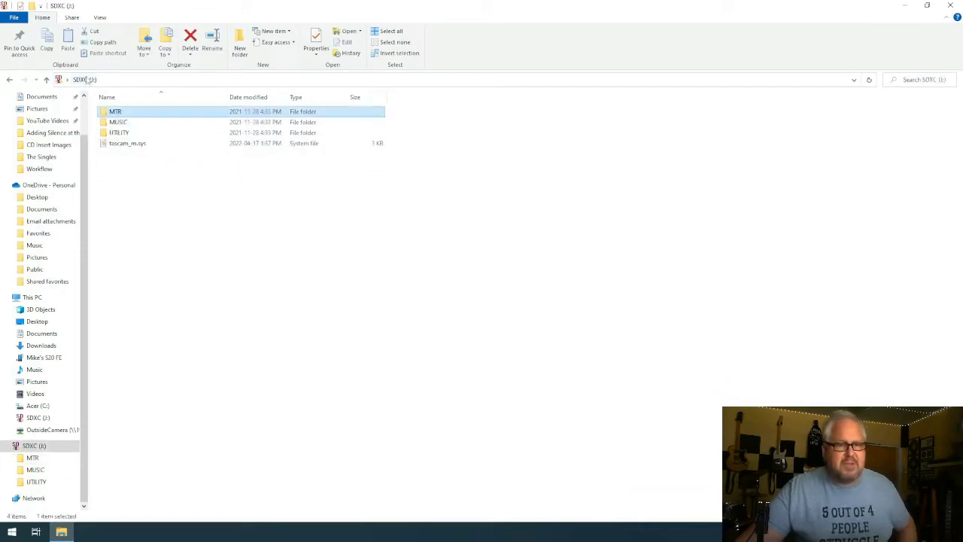
{"action": "double_click", "coordinate": [124, 124]}
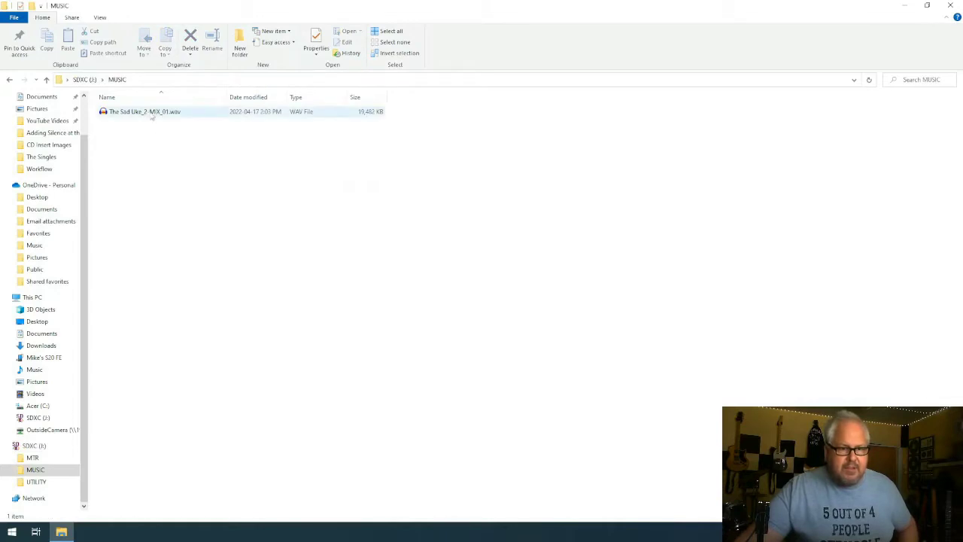
{"action": "left_click", "coordinate": [84, 79]}
{"action": "double_click", "coordinate": [115, 112]}
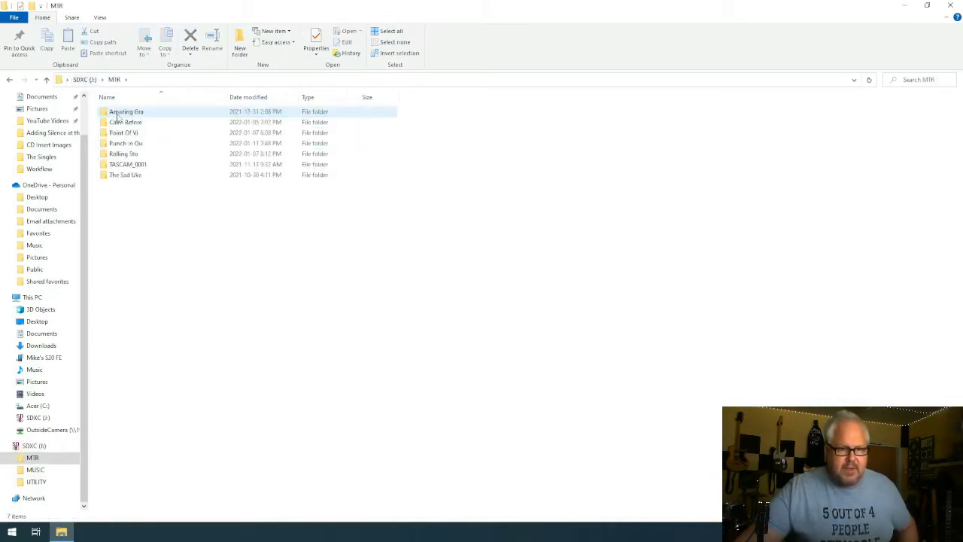
{"action": "double_click", "coordinate": [118, 175]}
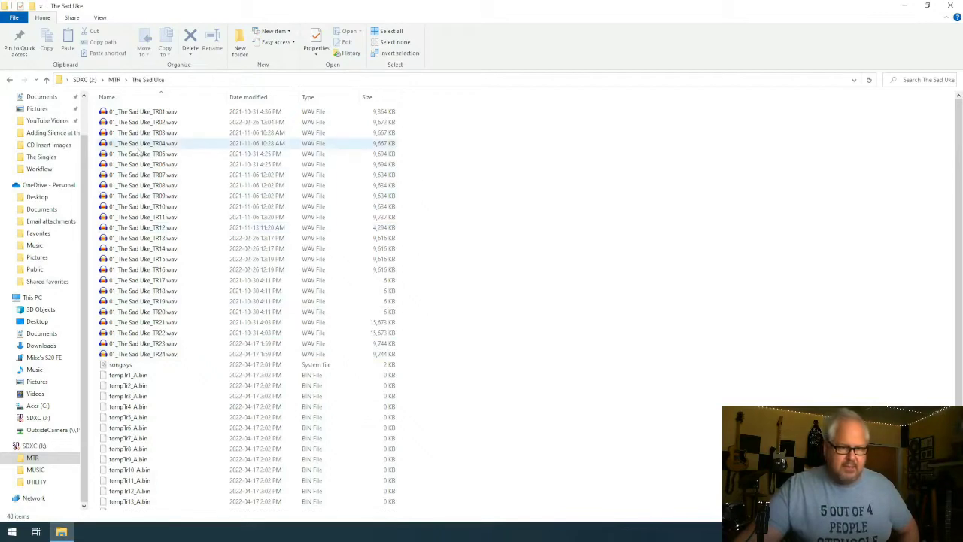
{"action": "scroll", "coordinate": [143, 225], "scroll_direction": "down", "scroll_amount": 3}
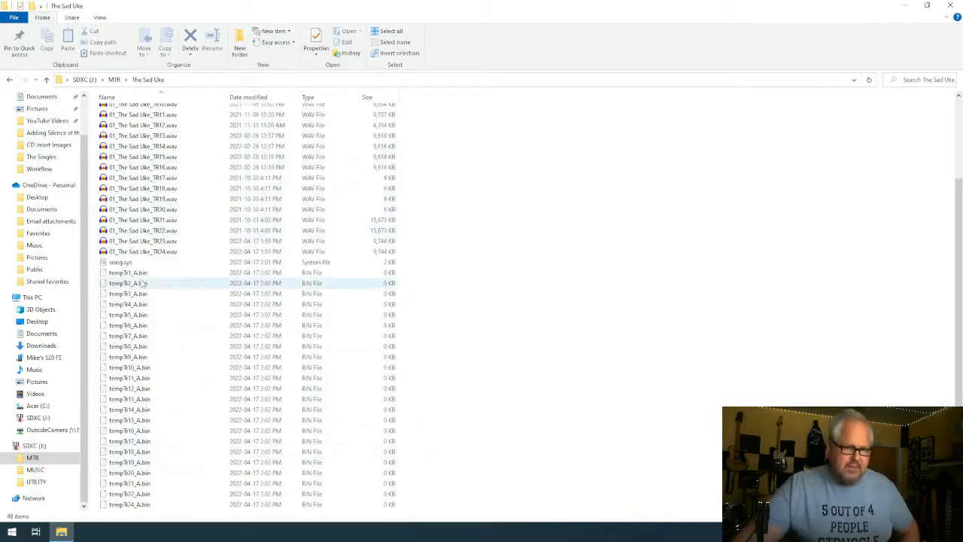
{"action": "scroll", "coordinate": [150, 283], "scroll_direction": "up", "scroll_amount": 3}
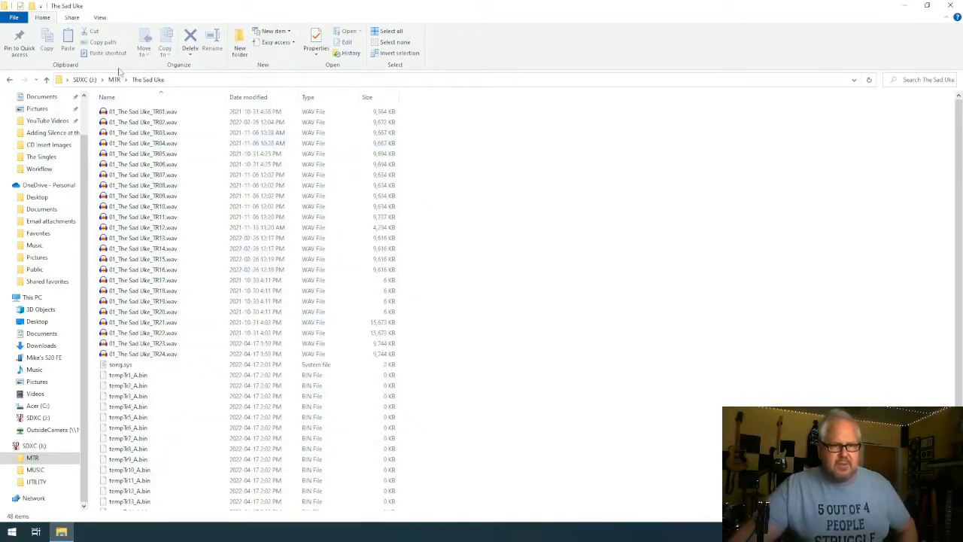
{"action": "left_click", "coordinate": [113, 80]}
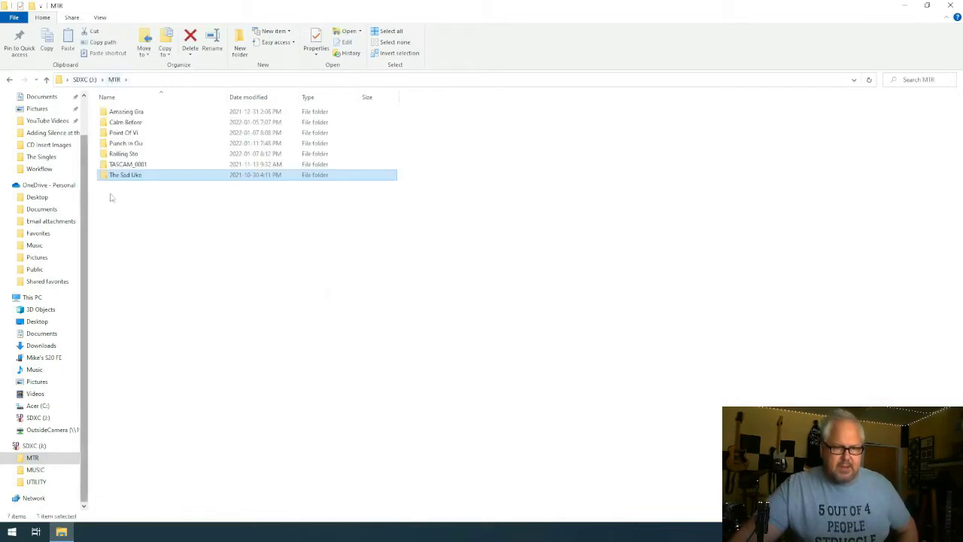
Step: Open the SDXC card's MUSIC folder and arrange a second File Explorer window side by side with it
{"action": "left_click", "coordinate": [88, 80]}
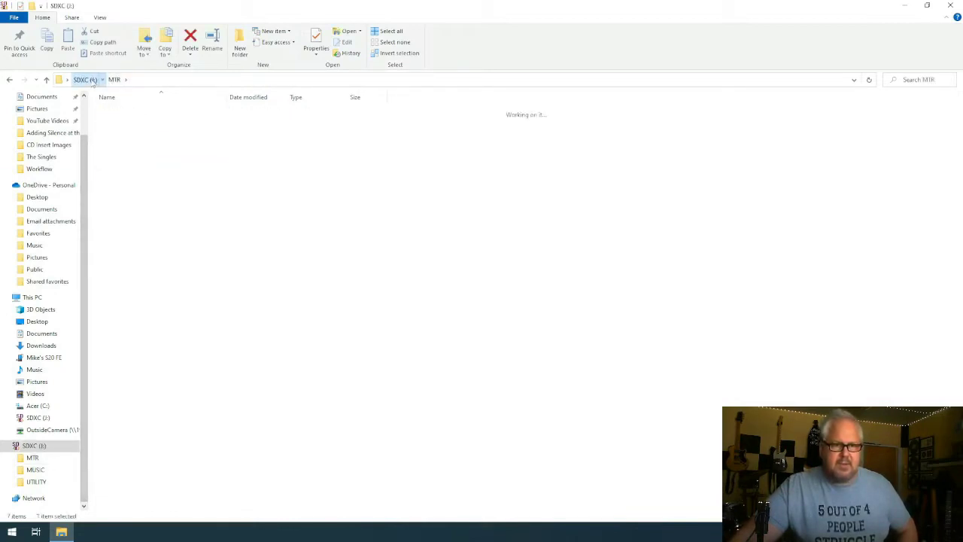
{"action": "double_click", "coordinate": [118, 123]}
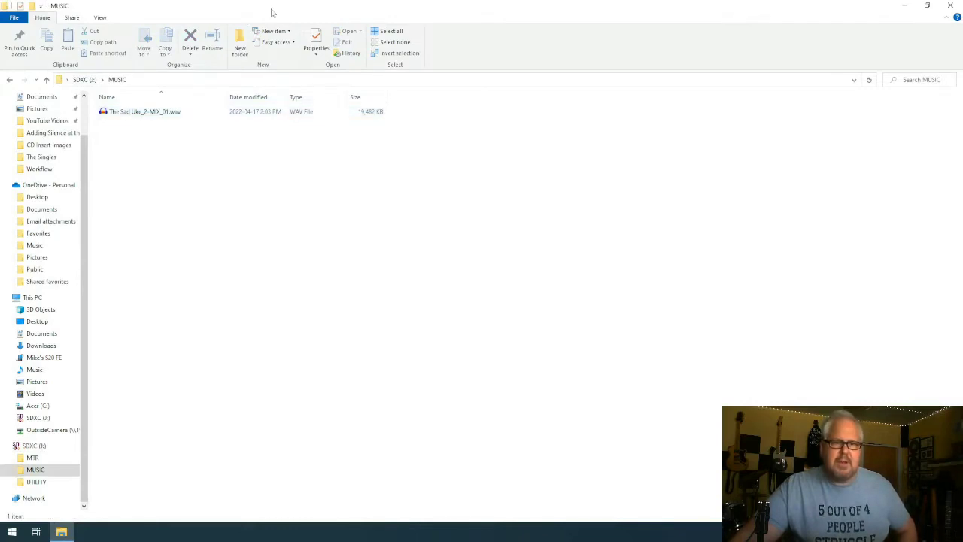
{"action": "left_click_drag", "start_coordinate": [271, 11], "coordinate": [961, 156]}
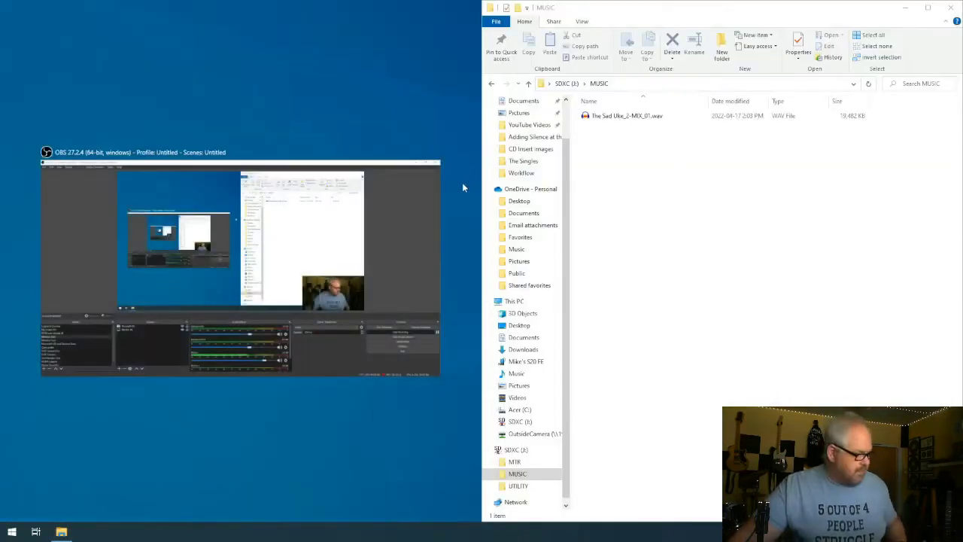
{"action": "left_click", "coordinate": [63, 533]}
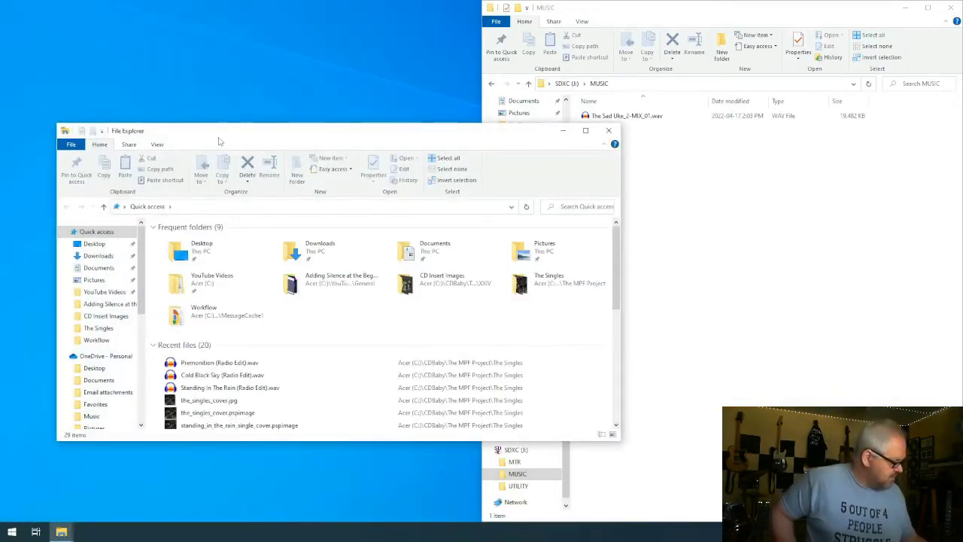
{"action": "key", "text": "super+Left"}
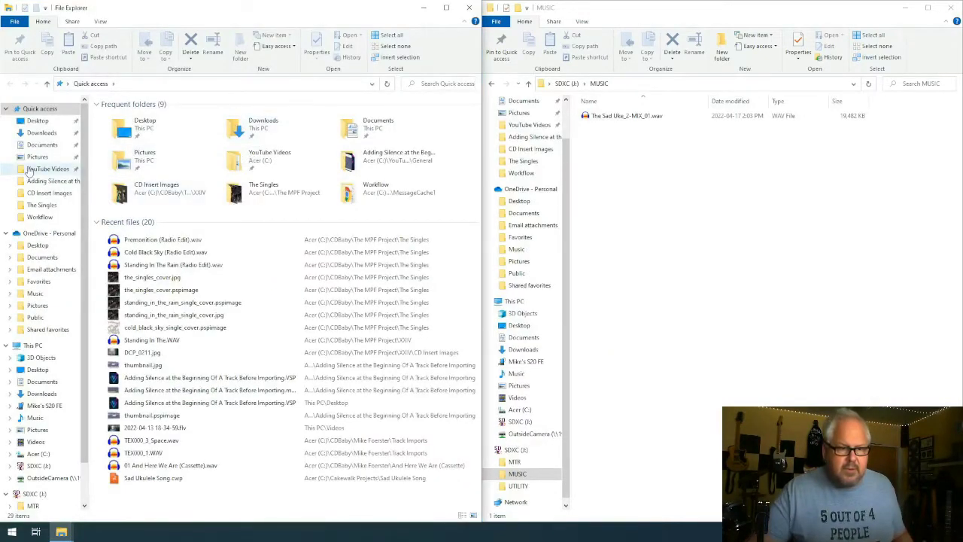
Step: In the second window, open the Sad Ukulele Song folder inside the artist's folder under CDBaby on drive C
{"action": "left_click", "coordinate": [37, 455]}
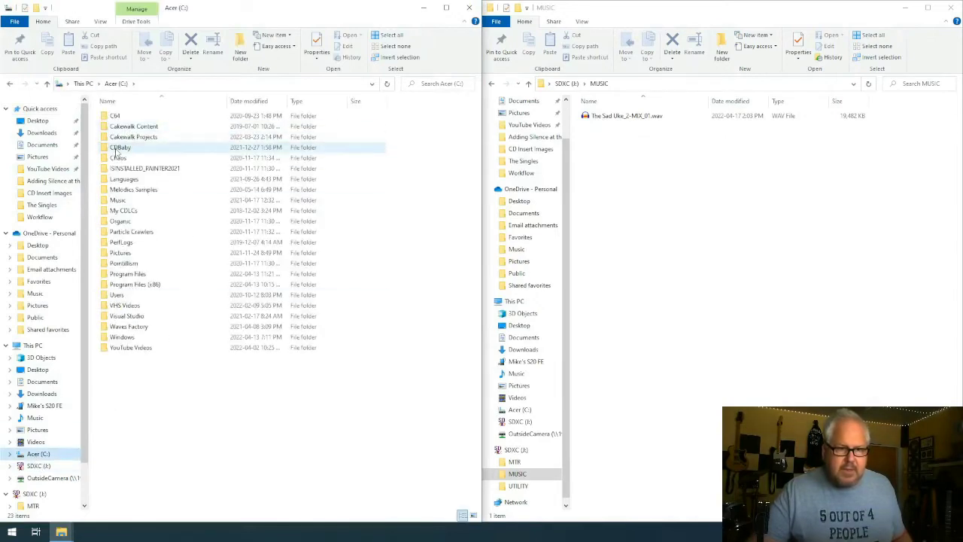
{"action": "double_click", "coordinate": [118, 148]}
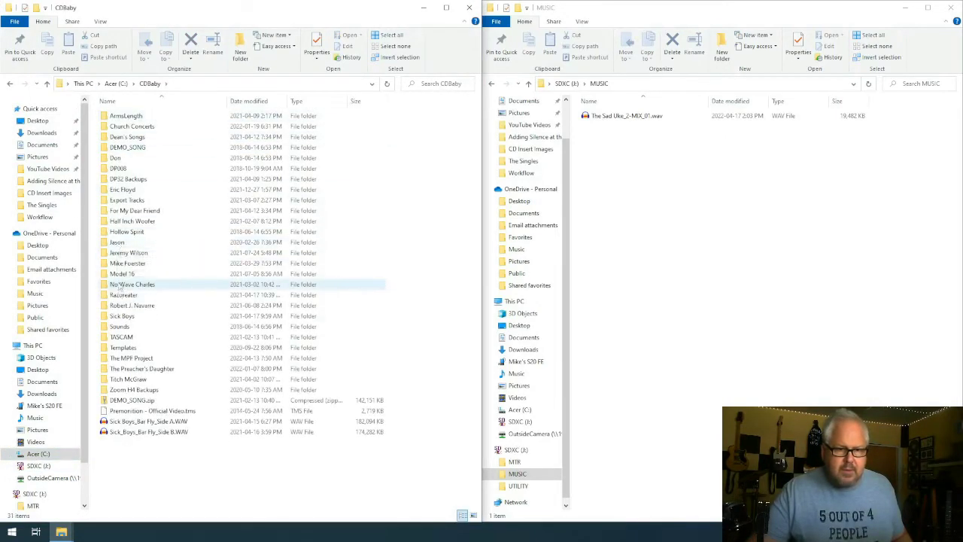
{"action": "double_click", "coordinate": [121, 264]}
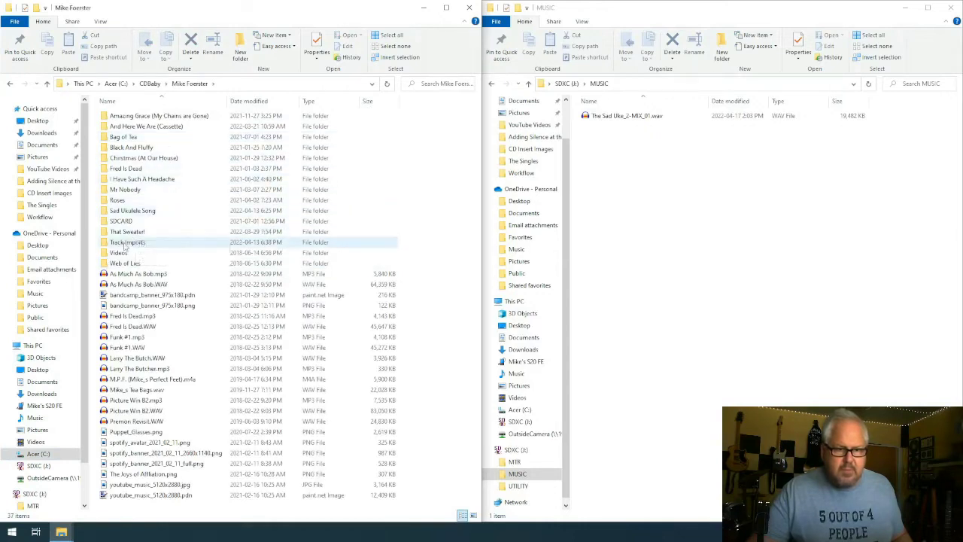
{"action": "double_click", "coordinate": [121, 212]}
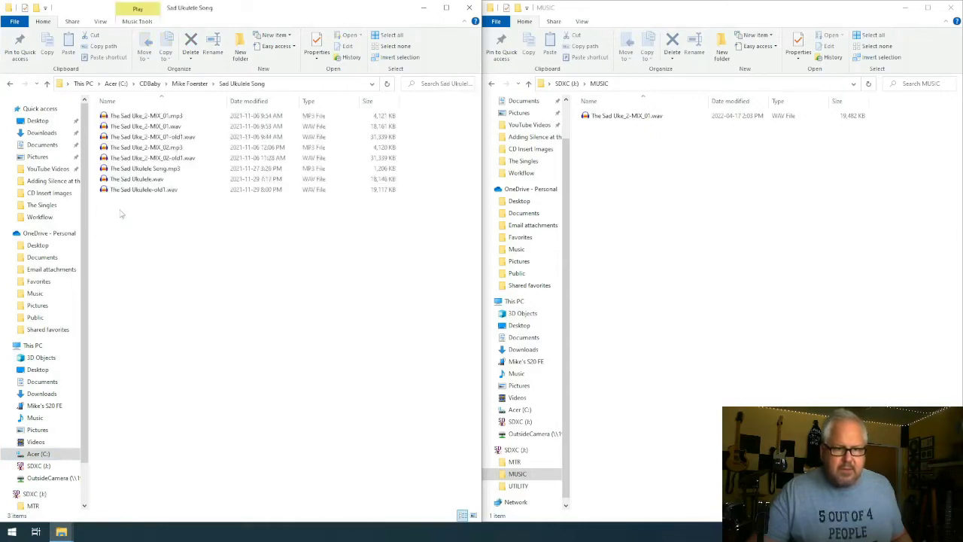
Step: Create a new folder in Sad Ukulele Song and copy The Sad Uke_2-MIX_01.wav into it from the card's MUSIC folder
{"action": "right_click", "coordinate": [149, 250]}
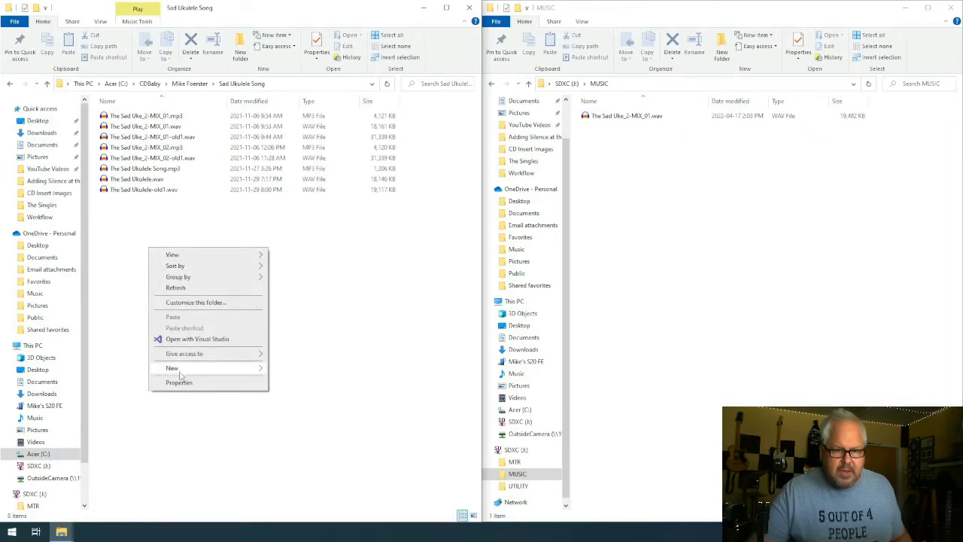
{"action": "mouse_move", "coordinate": [225, 369]}
{"action": "left_click", "coordinate": [304, 369]}
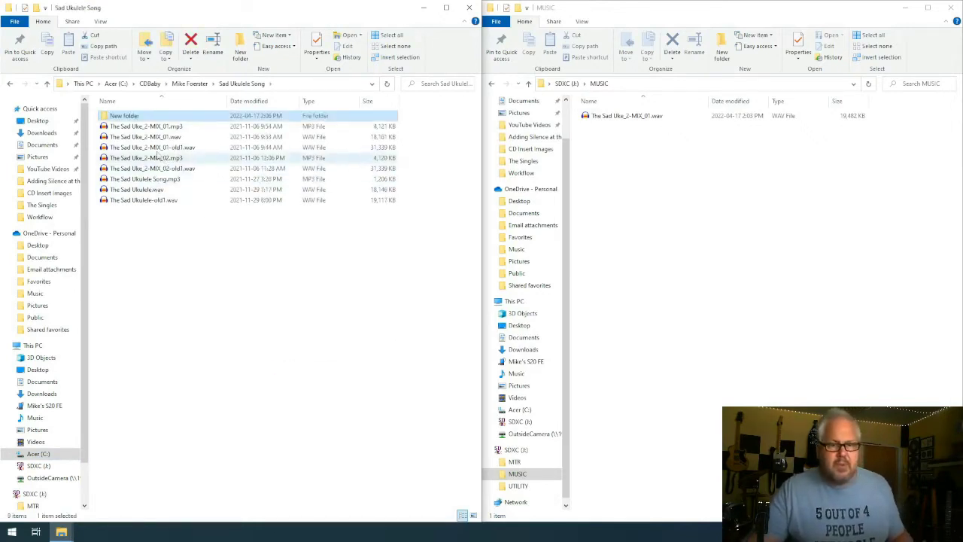
{"action": "double_click", "coordinate": [133, 118]}
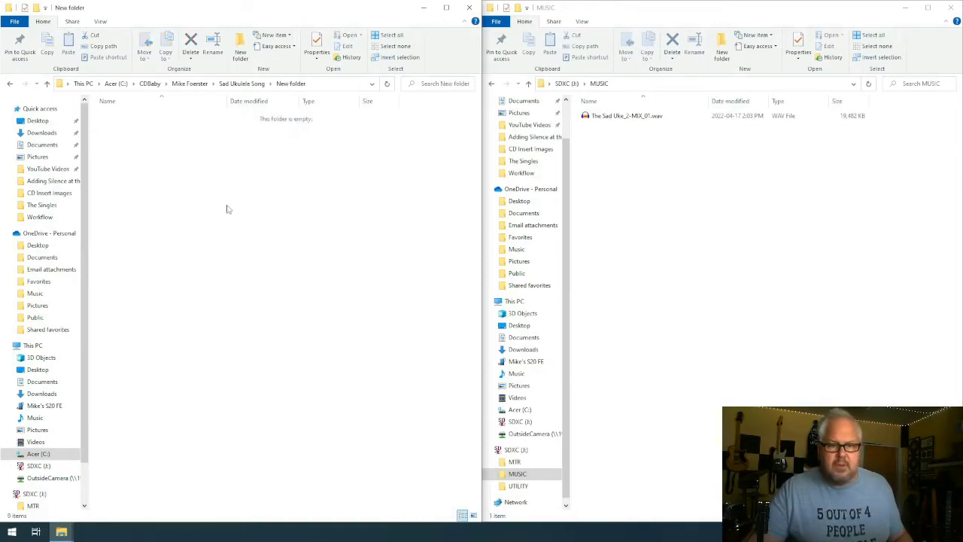
{"action": "left_click_drag", "start_coordinate": [624, 116], "coordinate": [294, 170]}
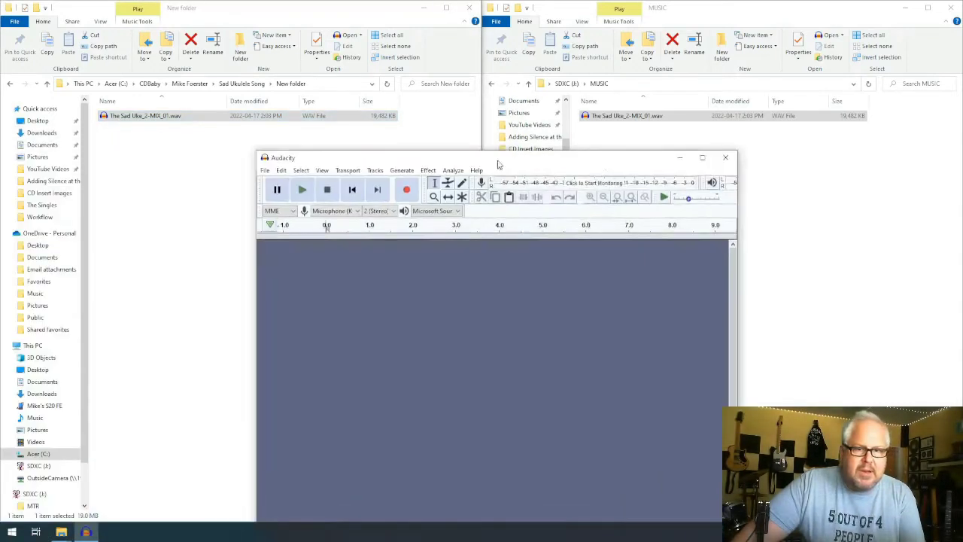
Step: Switch to Audacity, import The Sad Uke_2-MIX_01.wav from the new folder and maximize the Audacity window
{"action": "left_click_drag", "start_coordinate": [493, 163], "coordinate": [707, 34]}
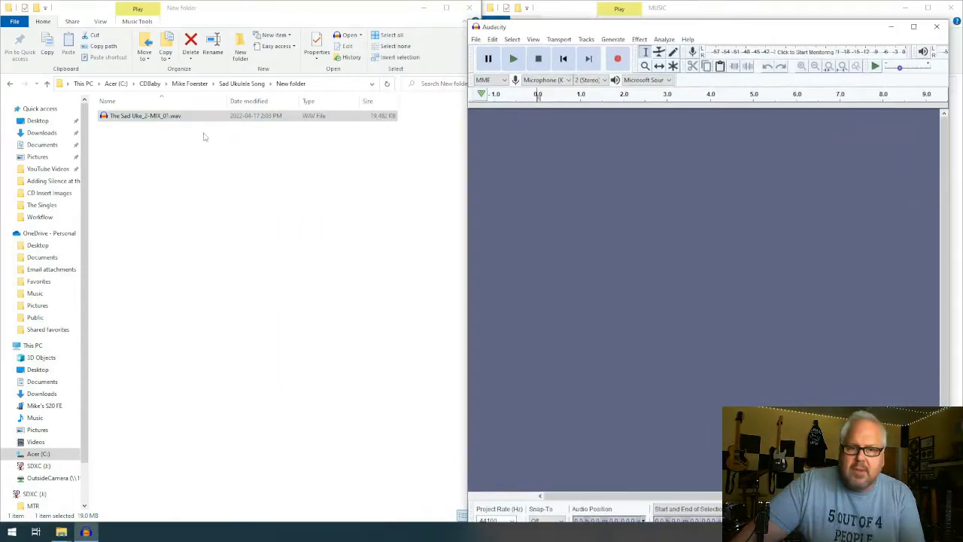
{"action": "left_click_drag", "start_coordinate": [144, 117], "coordinate": [562, 194]}
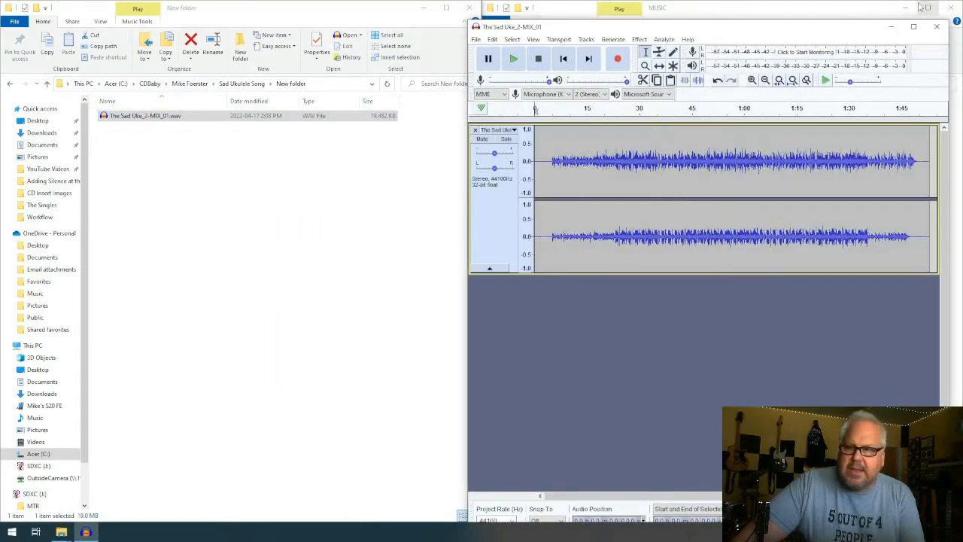
{"action": "left_click", "coordinate": [913, 26]}
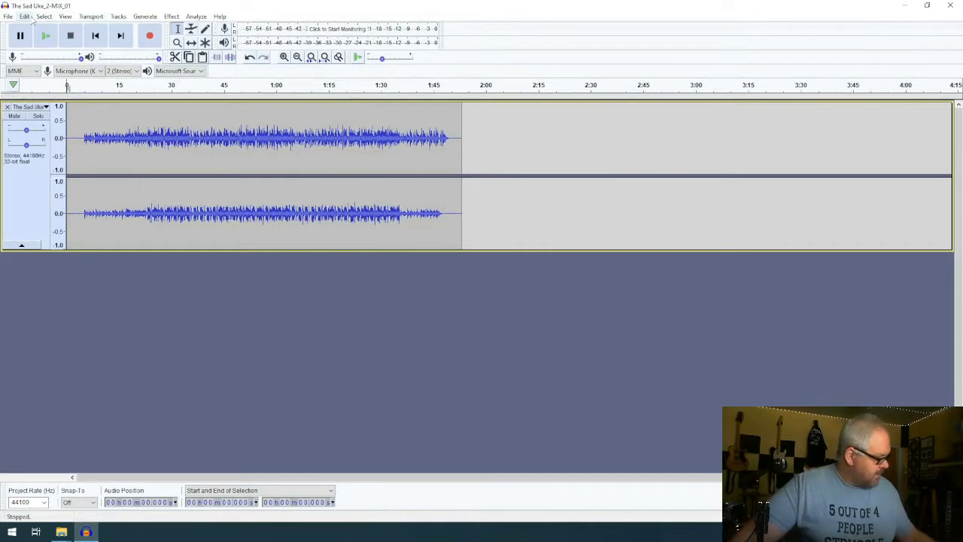
Step: Play back the beginning of the whole mix to locate where the music starts after the leading silence
{"action": "key", "text": "ctrl+a"}
{"action": "key", "text": "ctrl+e"}
{"action": "left_click", "coordinate": [203, 309]}
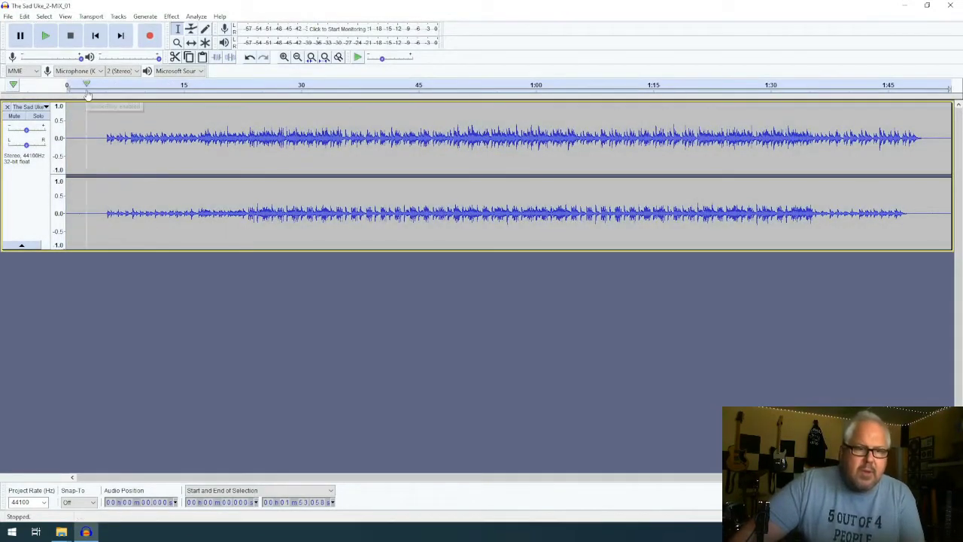
{"action": "left_click", "coordinate": [45, 38]}
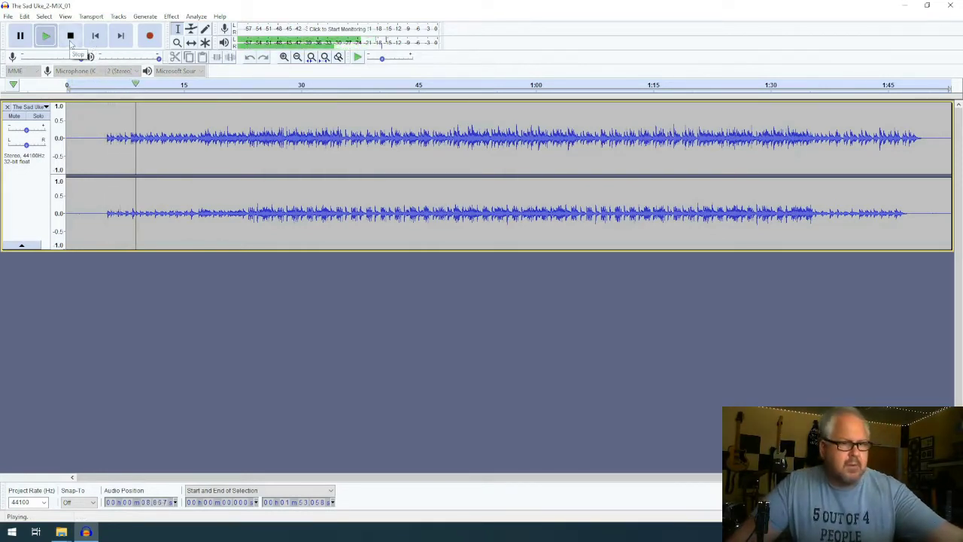
{"action": "left_click", "coordinate": [70, 44]}
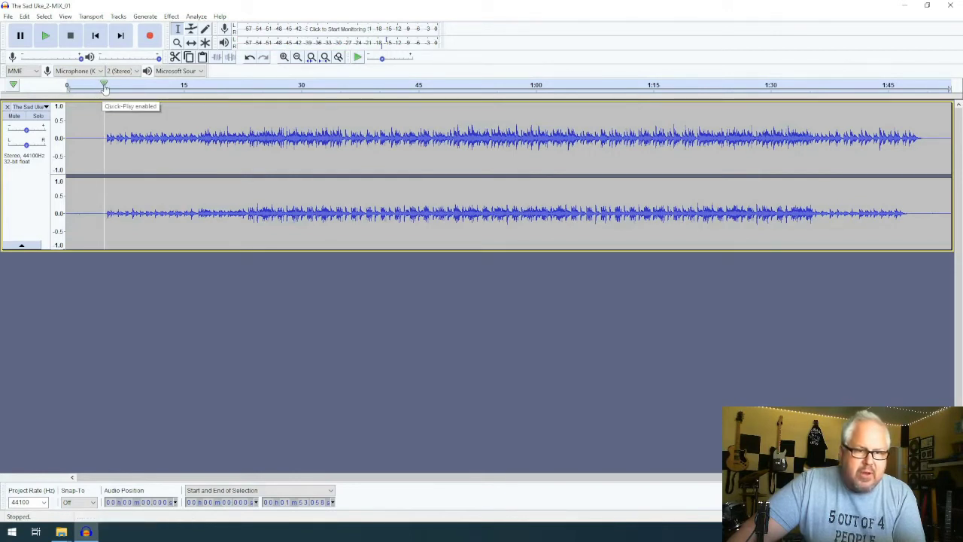
{"action": "left_click_drag", "start_coordinate": [68, 88], "coordinate": [100, 88]}
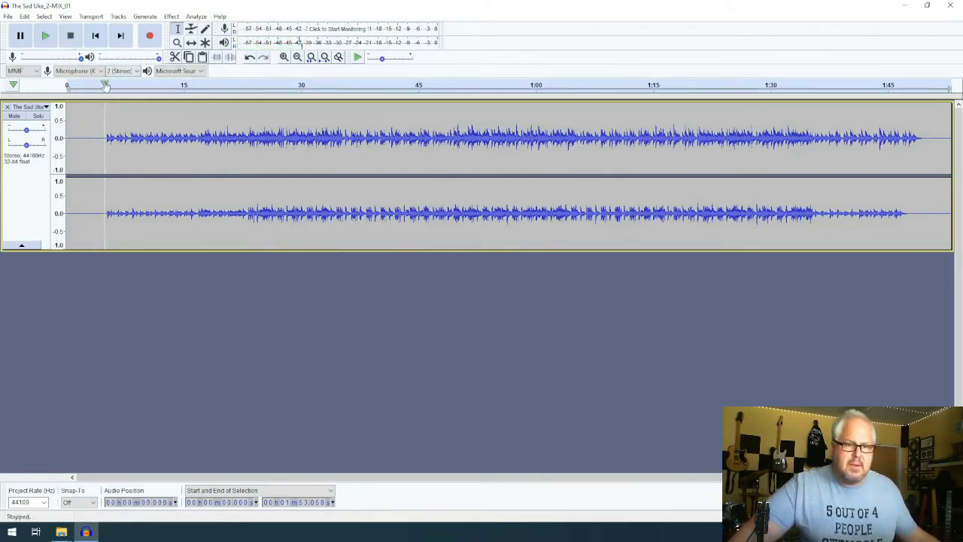
{"action": "left_click", "coordinate": [102, 83]}
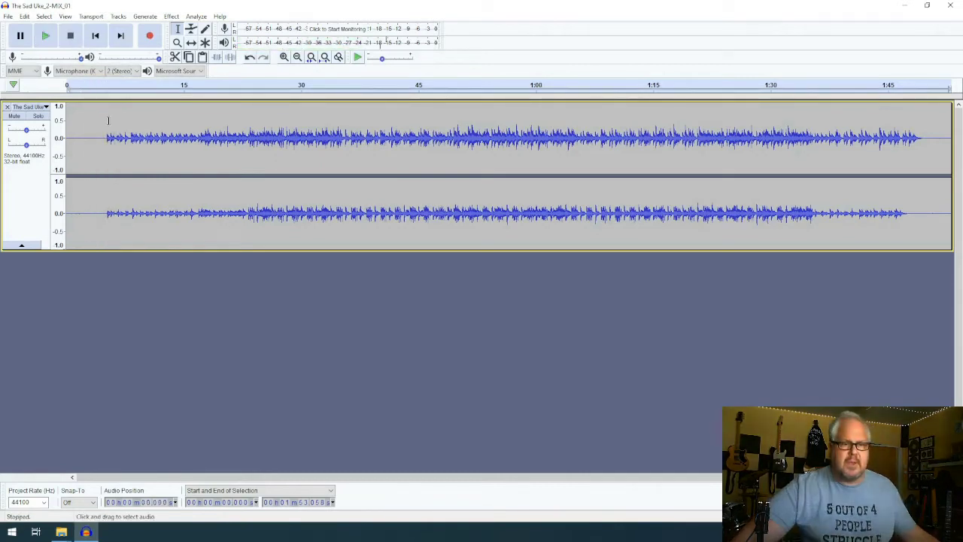
Step: Delete the leading silence from the start of the track up to about 4.68 seconds, just before the music begins
{"action": "left_click", "coordinate": [104, 125]}
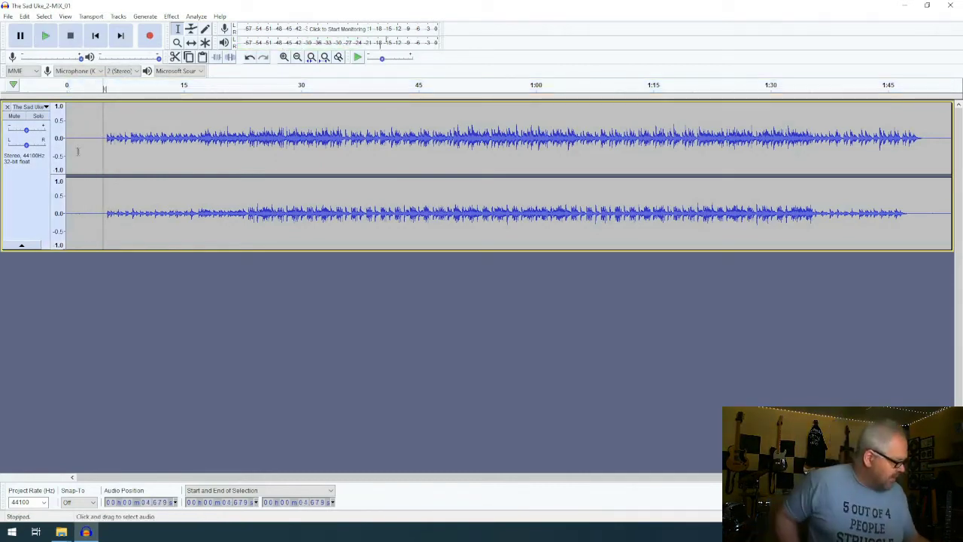
{"action": "key", "text": "space"}
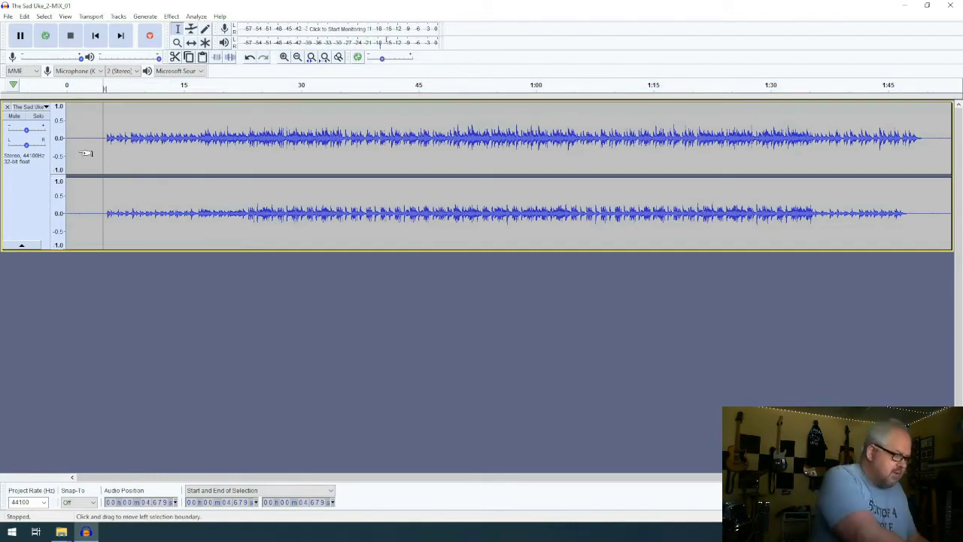
{"action": "key", "text": "shift+Home"}
{"action": "key", "text": "Delete"}
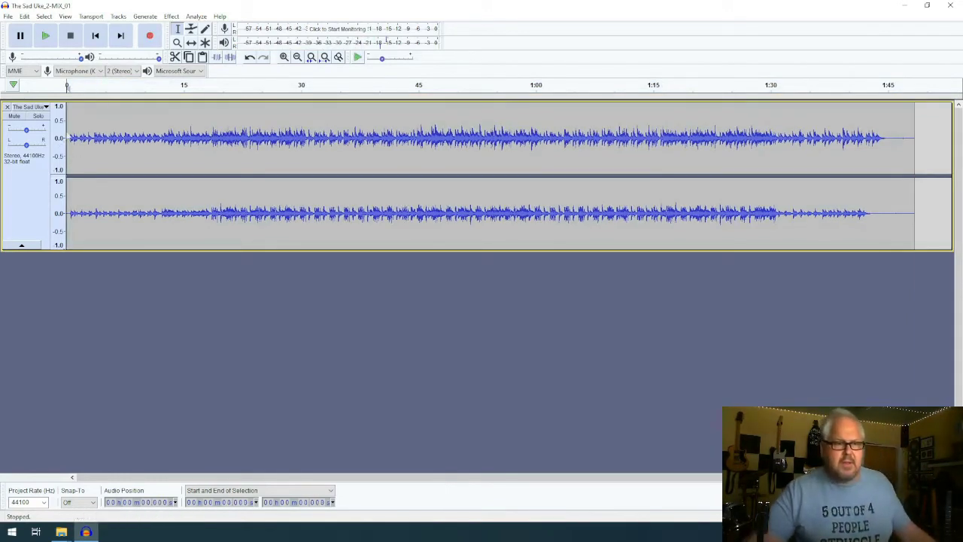
Step: Delete the remaining half second of silence from the start of the track up to about 0.504 seconds
{"action": "left_click_drag", "start_coordinate": [72, 129], "coordinate": [53, 133]}
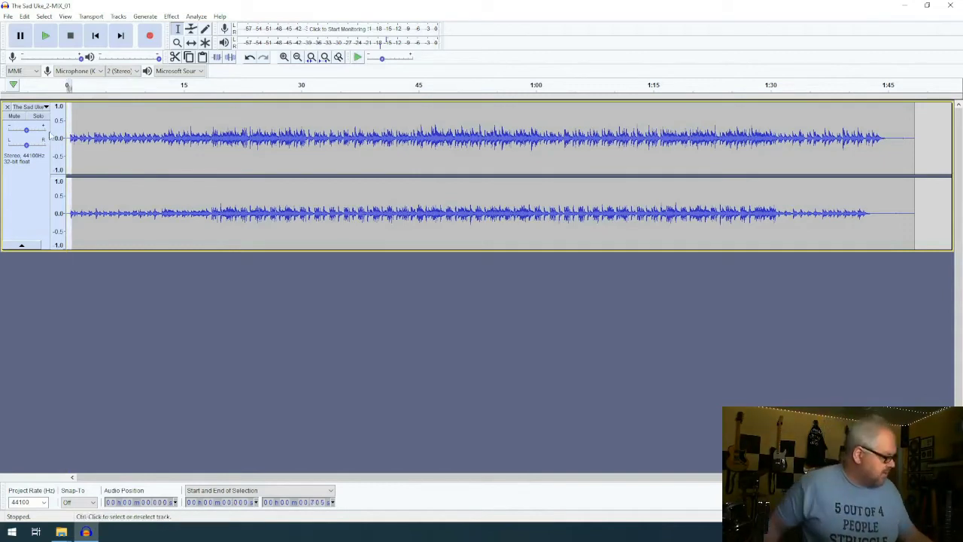
{"action": "key", "text": "ctrl+e"}
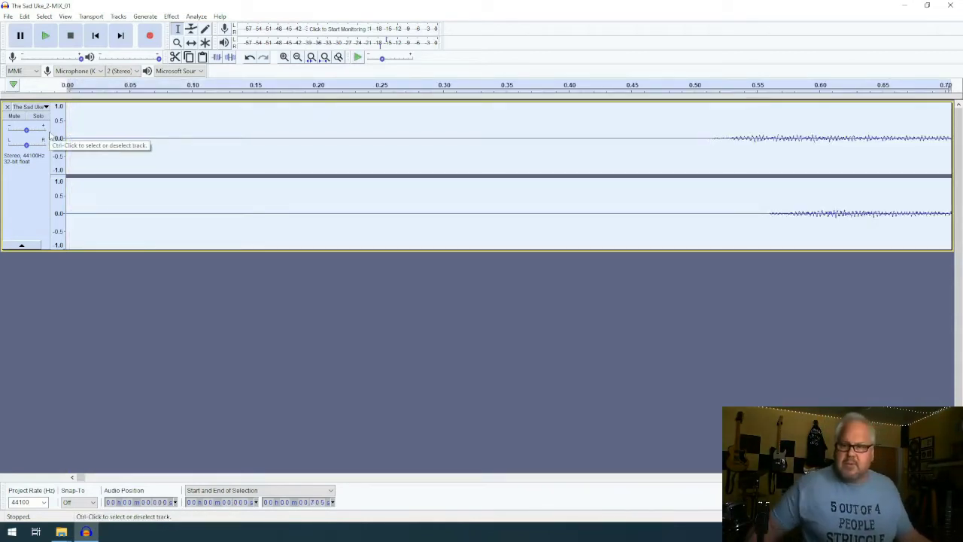
{"action": "left_click", "coordinate": [698, 124]}
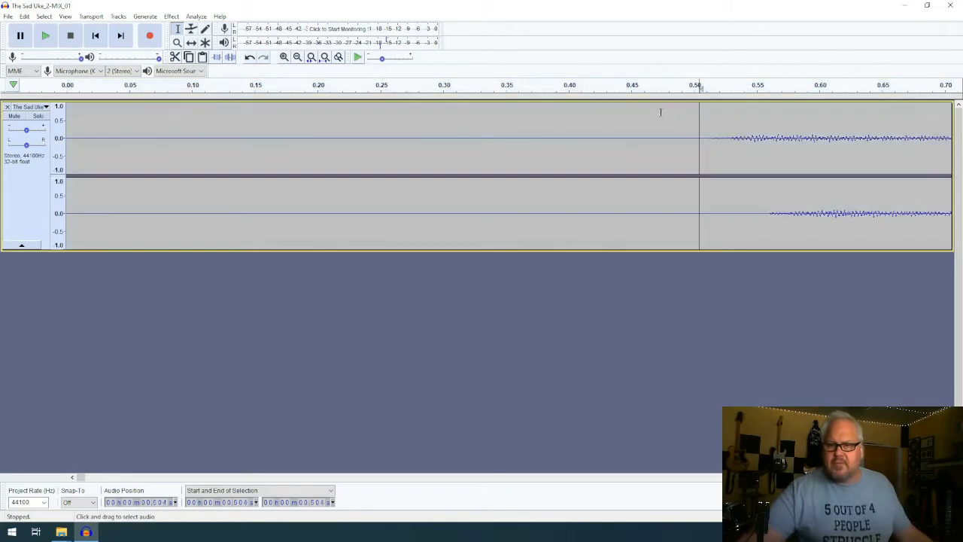
{"action": "key", "text": "shift+Home"}
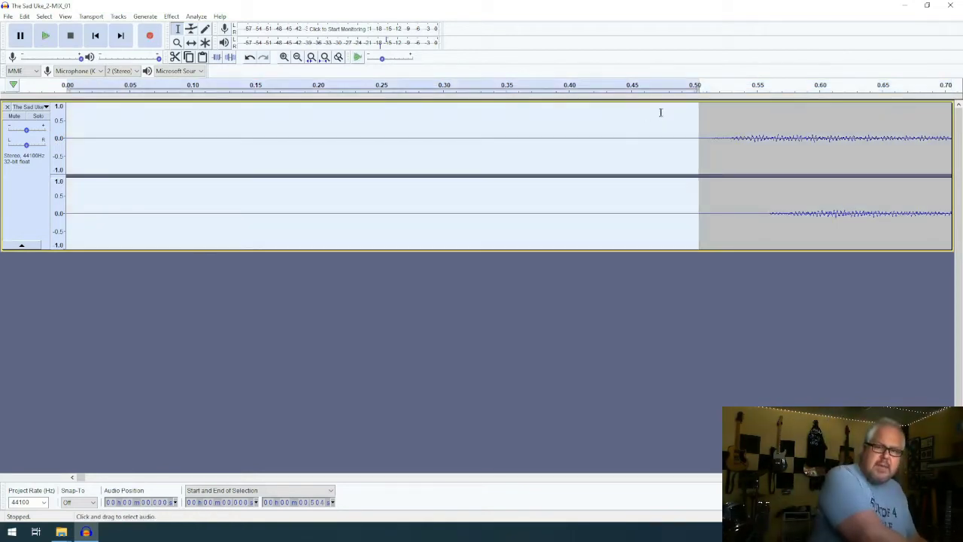
{"action": "key", "text": "Delete"}
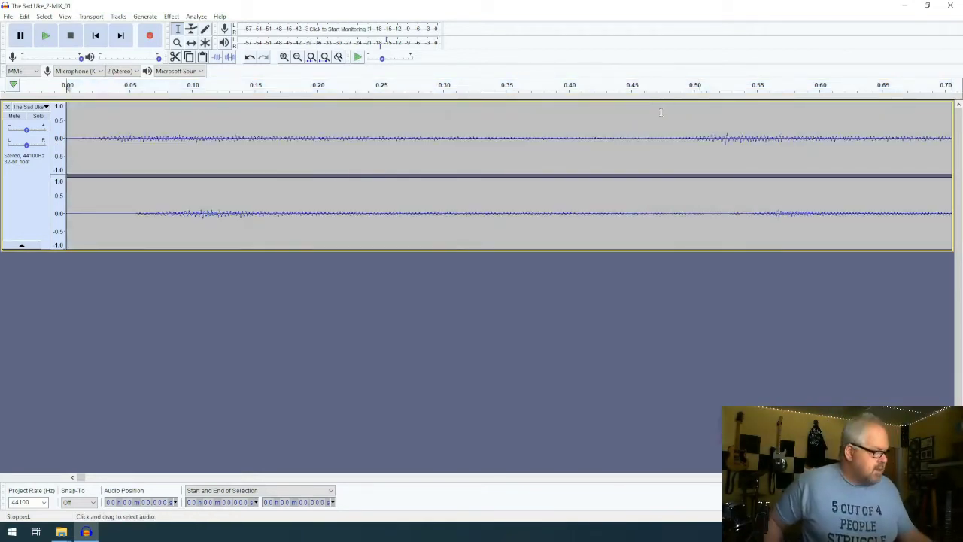
Step: Delete the trailing silence after about 1:44.27 and fit the whole trimmed track in view
{"action": "key", "text": "ctrl+a"}
{"action": "key", "text": "ctrl+f"}
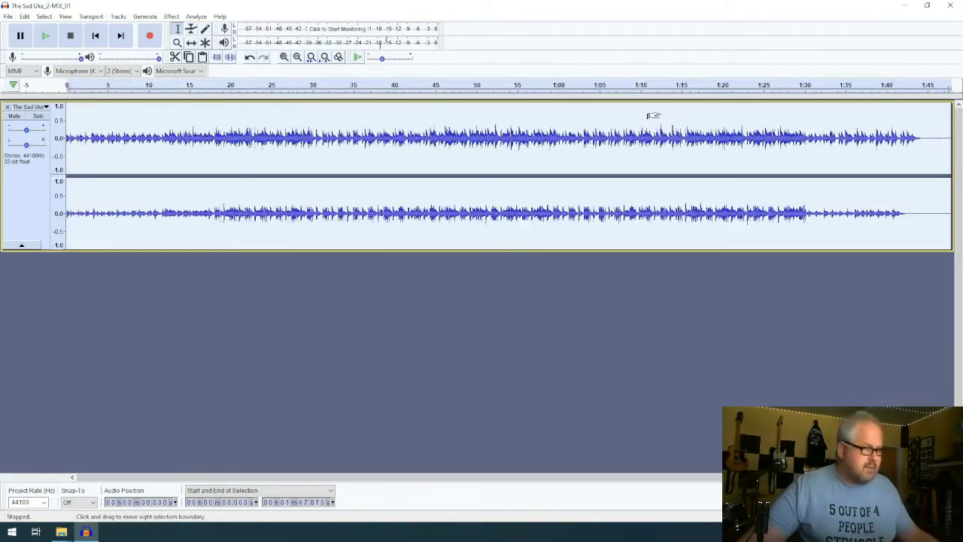
{"action": "left_click", "coordinate": [919, 125]}
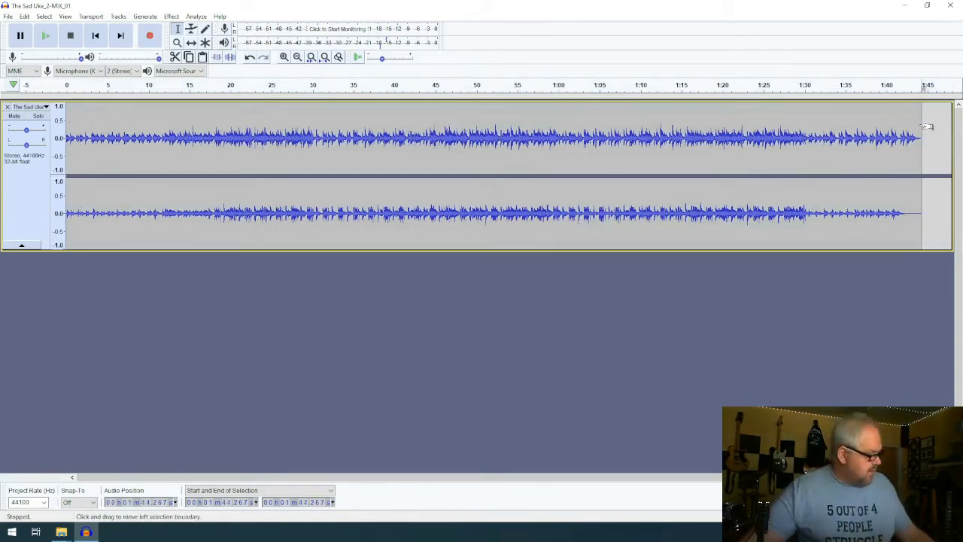
{"action": "key", "text": "shift+Home"}
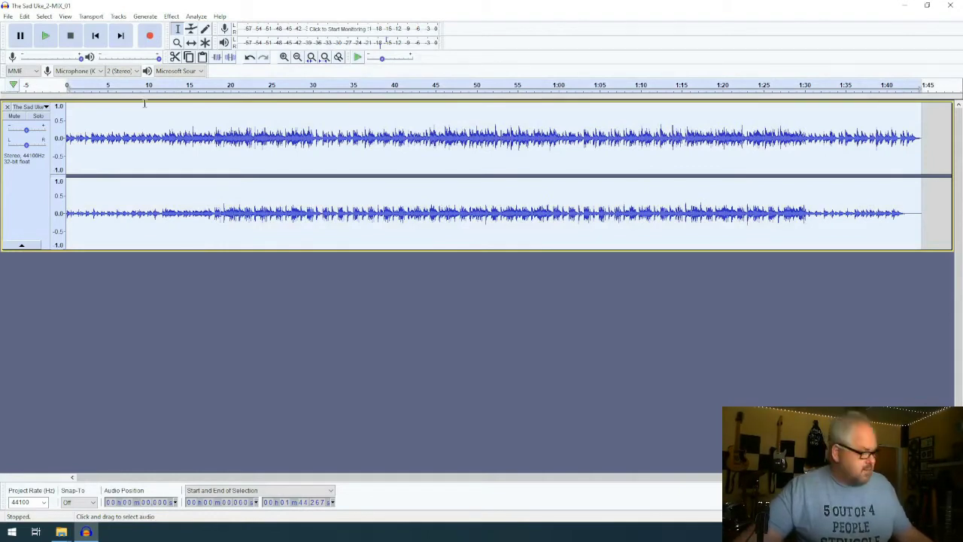
{"action": "key", "text": "ctrl+f"}
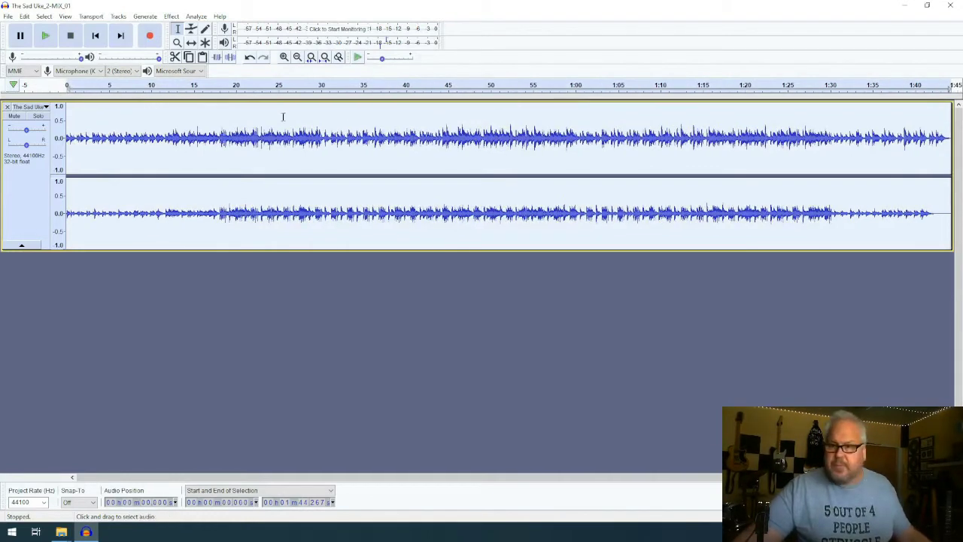
{"action": "left_click", "coordinate": [879, 118]}
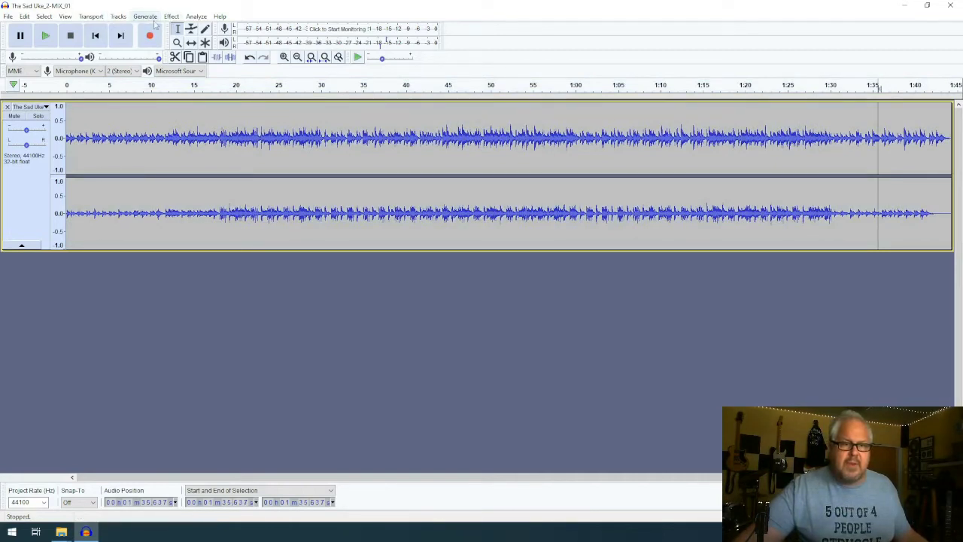
{"action": "left_click", "coordinate": [172, 16]}
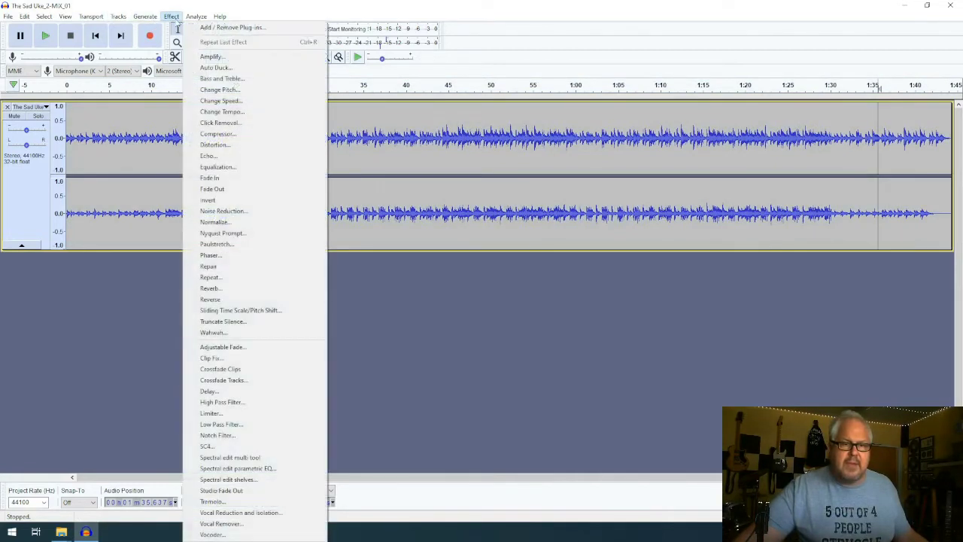
{"action": "left_click", "coordinate": [211, 56]}
{"action": "left_click", "coordinate": [557, 279]}
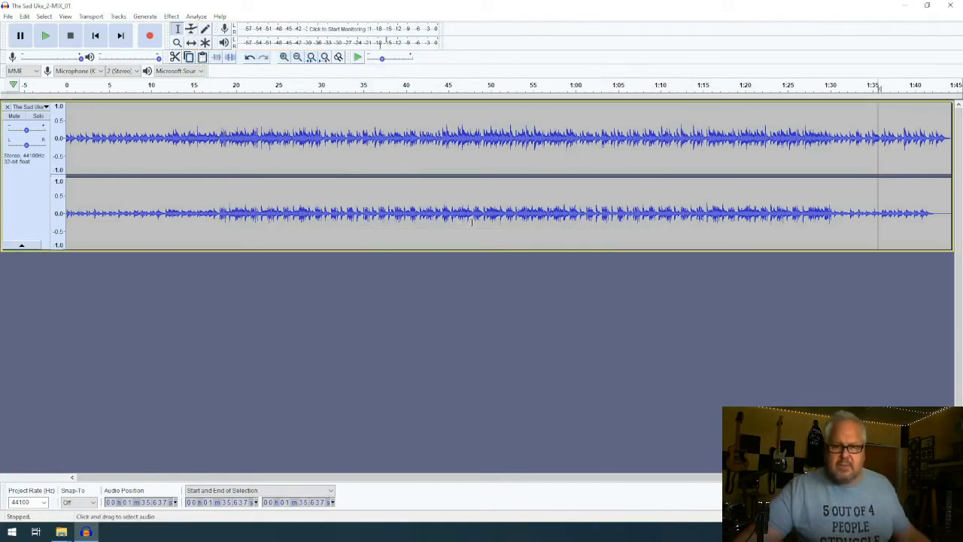
Step: Amplify the entire track to a new peak amplitude of 0.0 dB without allowing clipping
{"action": "key", "text": "ctrl+a"}
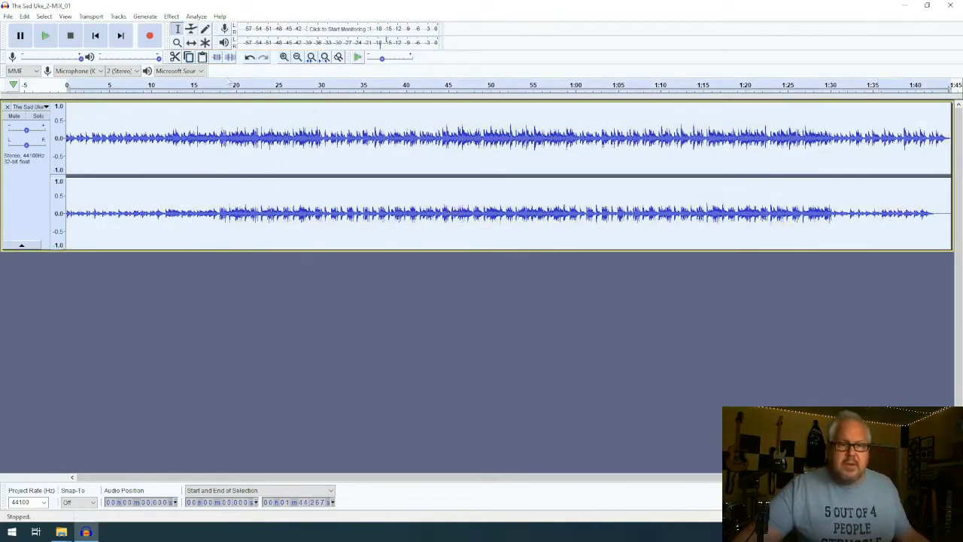
{"action": "left_click", "coordinate": [172, 15]}
{"action": "left_click", "coordinate": [210, 58]}
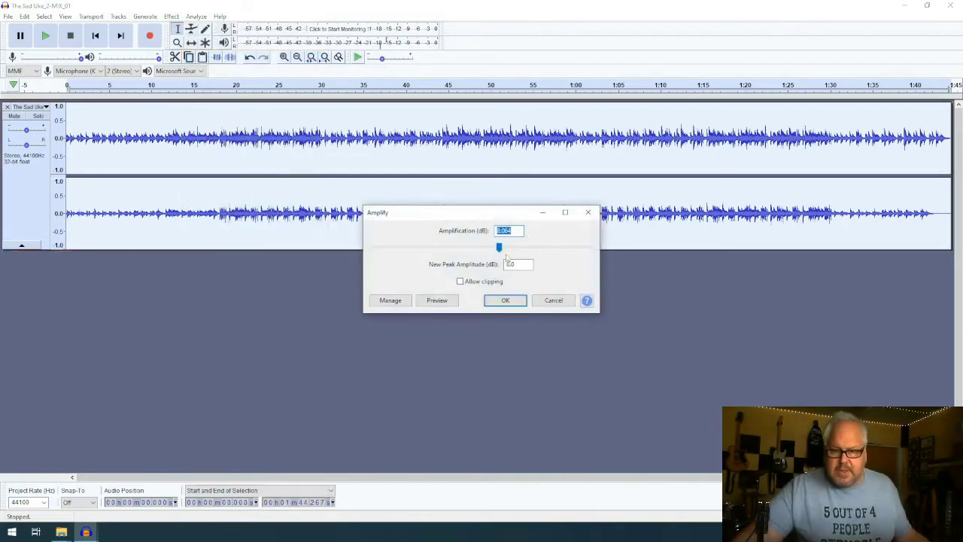
{"action": "left_click", "coordinate": [507, 301]}
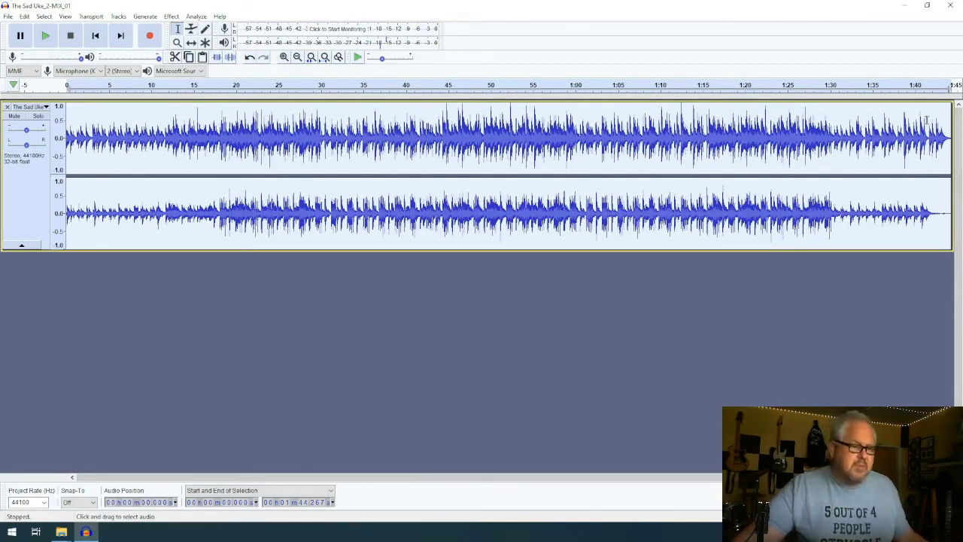
Step: Apply a Fade Out to the end of the track, from about 1:41.43 to 1:44.27
{"action": "left_click_drag", "start_coordinate": [927, 121], "coordinate": [831, 140]}
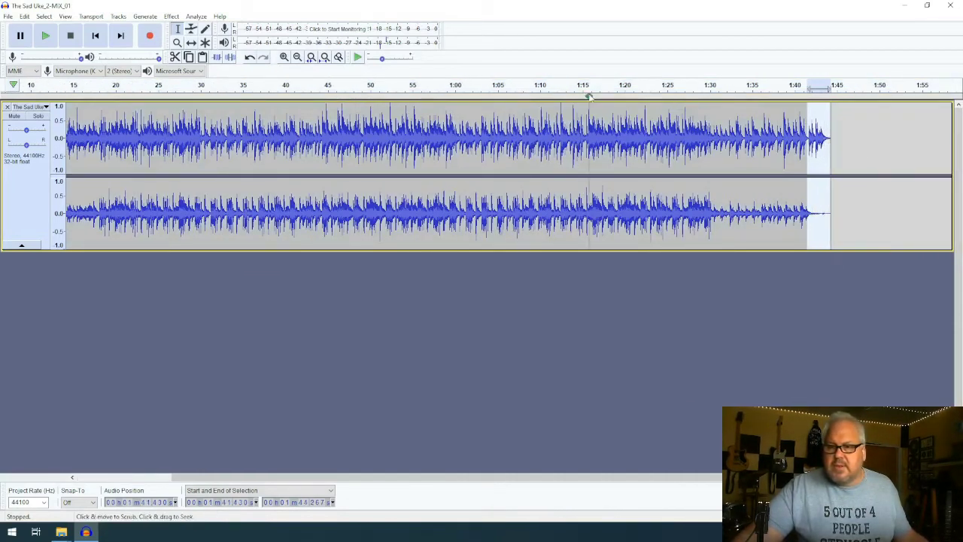
{"action": "left_click", "coordinate": [172, 16]}
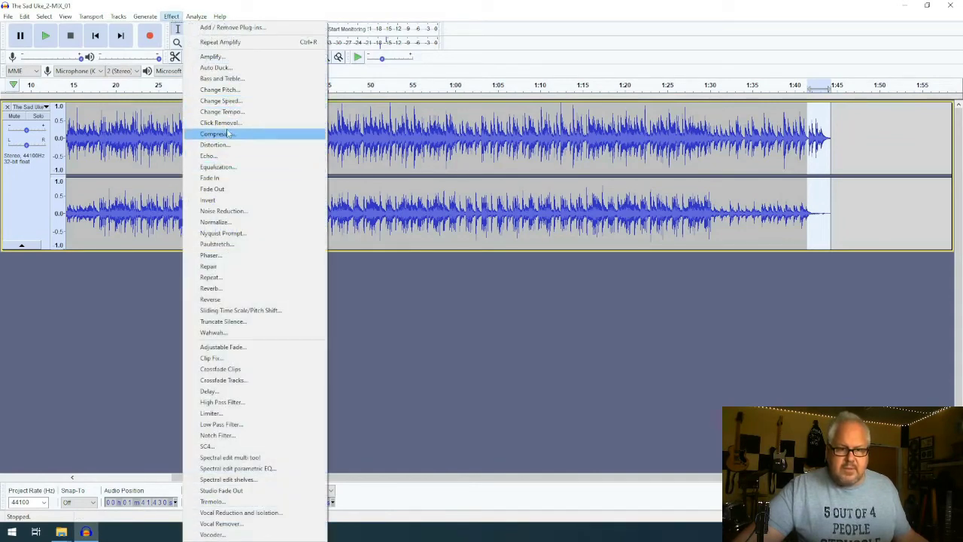
{"action": "left_click", "coordinate": [220, 189]}
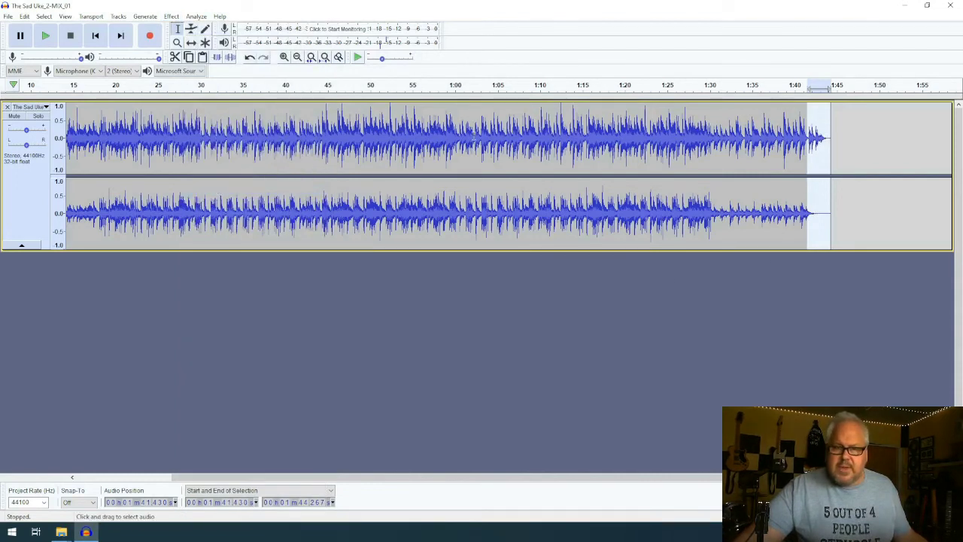
Step: Play back the faded ending, fit the whole track in view and leave the track deselected
{"action": "left_click", "coordinate": [45, 36]}
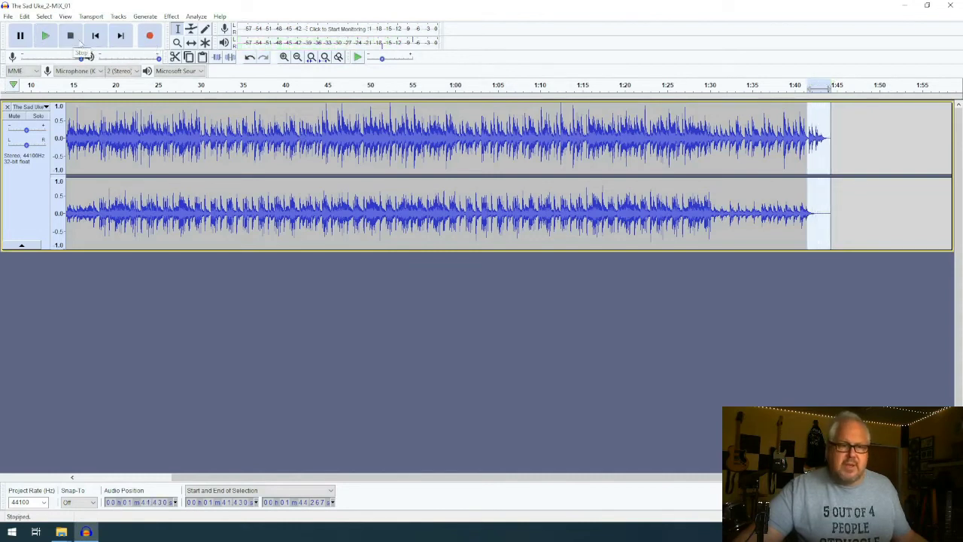
{"action": "left_click", "coordinate": [531, 354]}
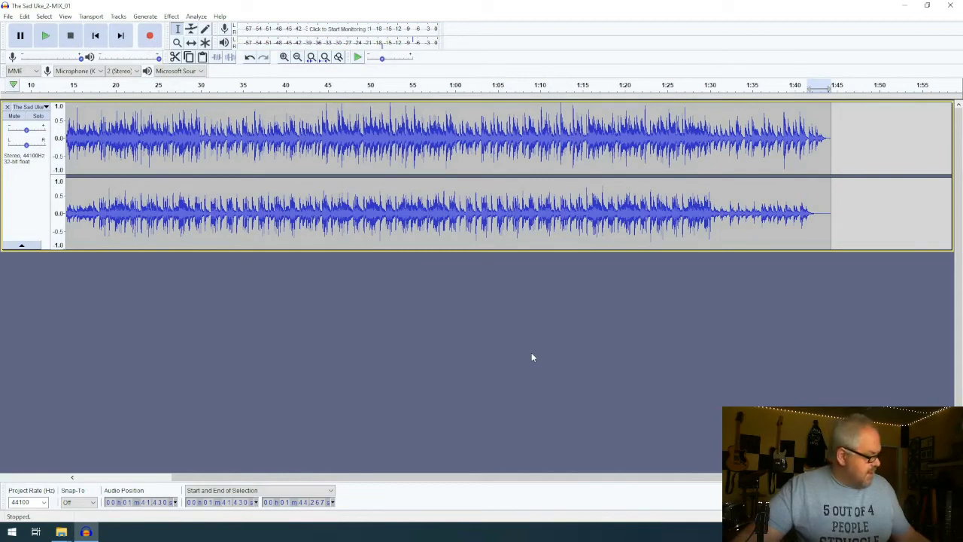
{"action": "key", "text": "ctrl+a"}
{"action": "key", "text": "ctrl+f"}
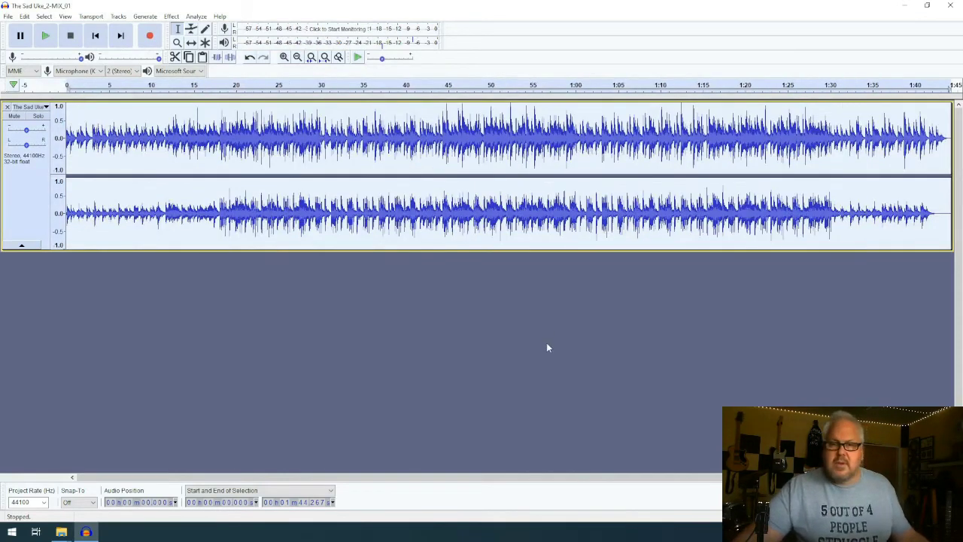
{"action": "left_click", "coordinate": [546, 347]}
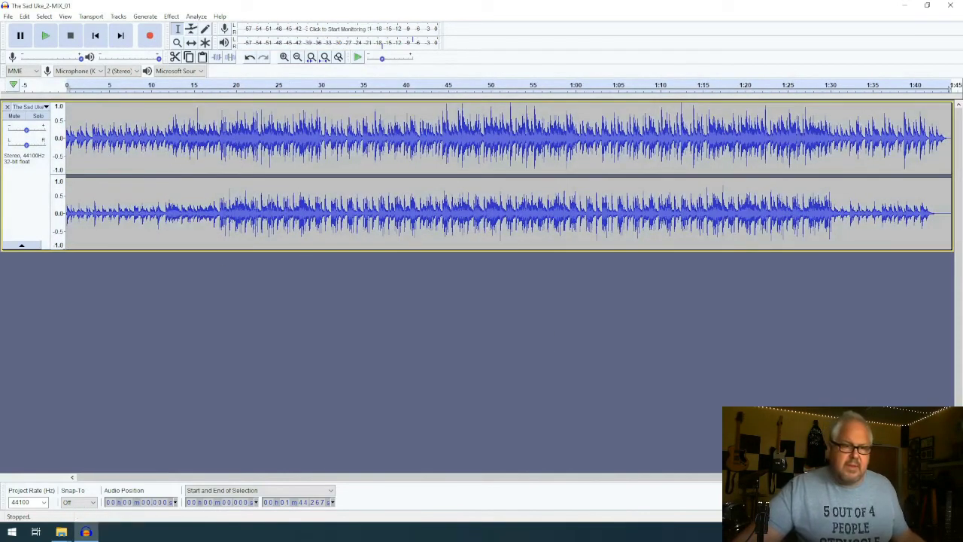
{"action": "left_click", "coordinate": [8, 16]}
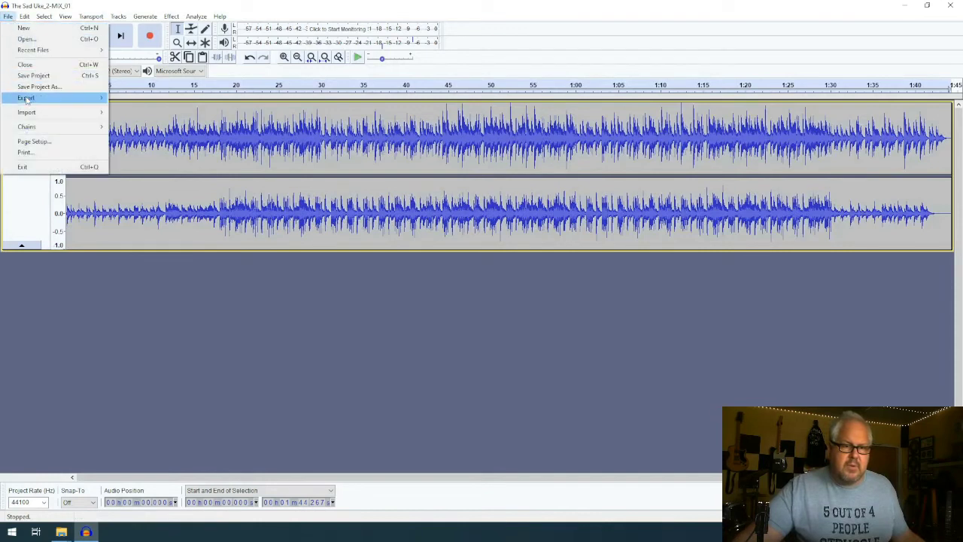
{"action": "mouse_move", "coordinate": [26, 98]}
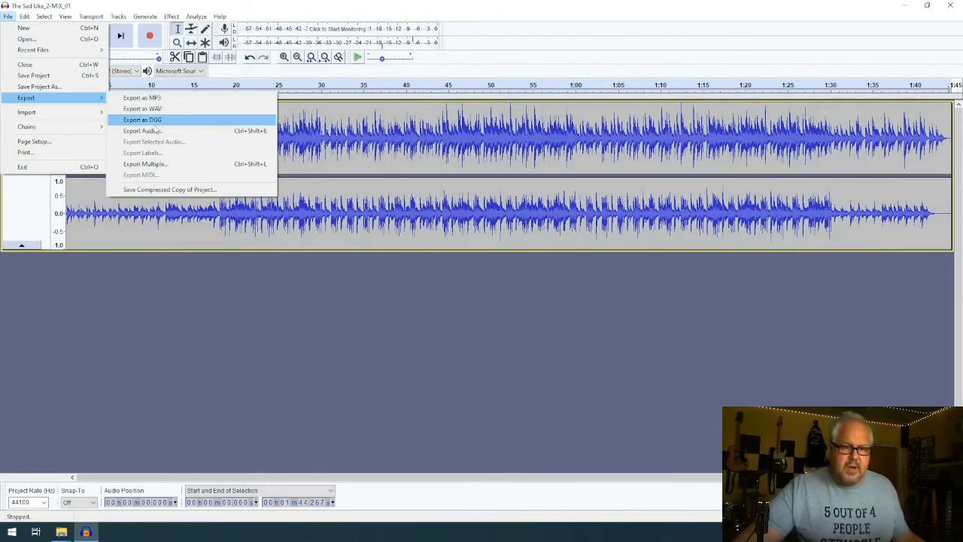
{"action": "left_click", "coordinate": [143, 286]}
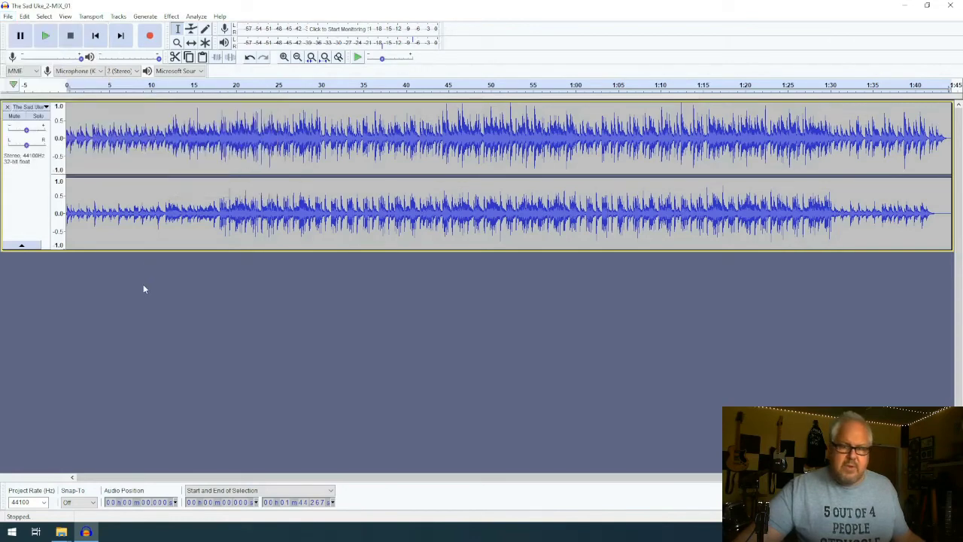